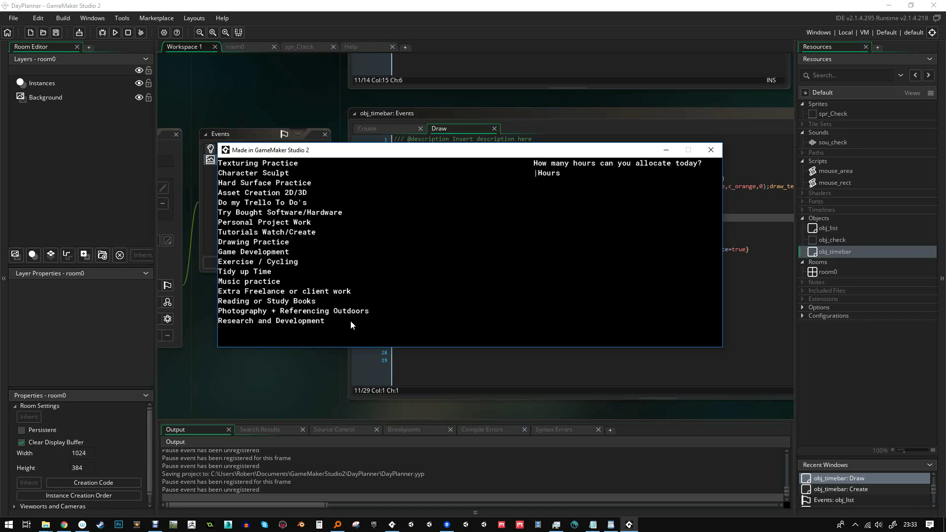
- Allocate 7 hours to get four timebars, then reshuffle their activities seven times
text(7)
key(Return)
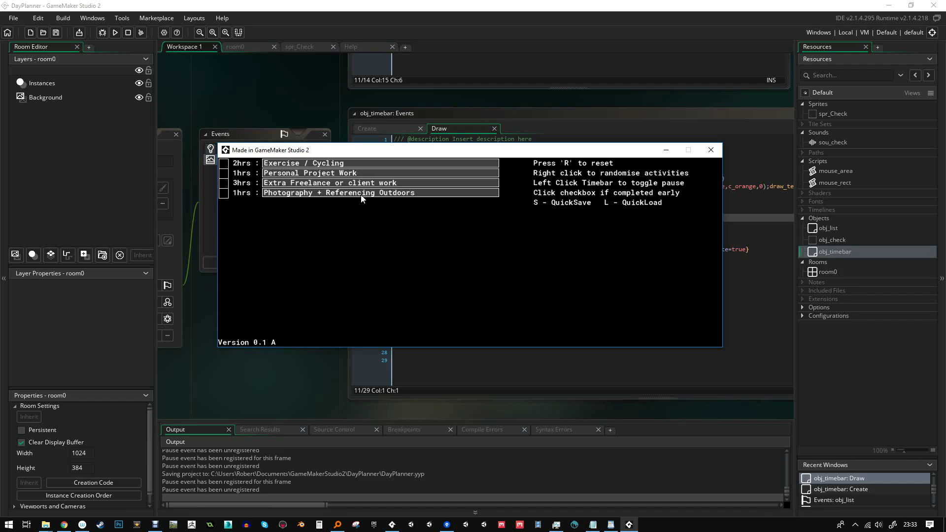
right_click(377, 197)
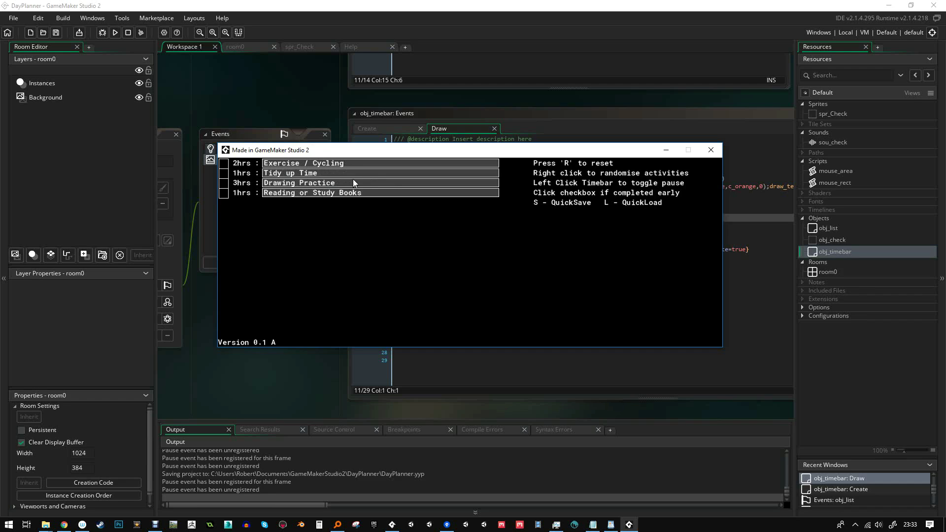
right_click(374, 172)
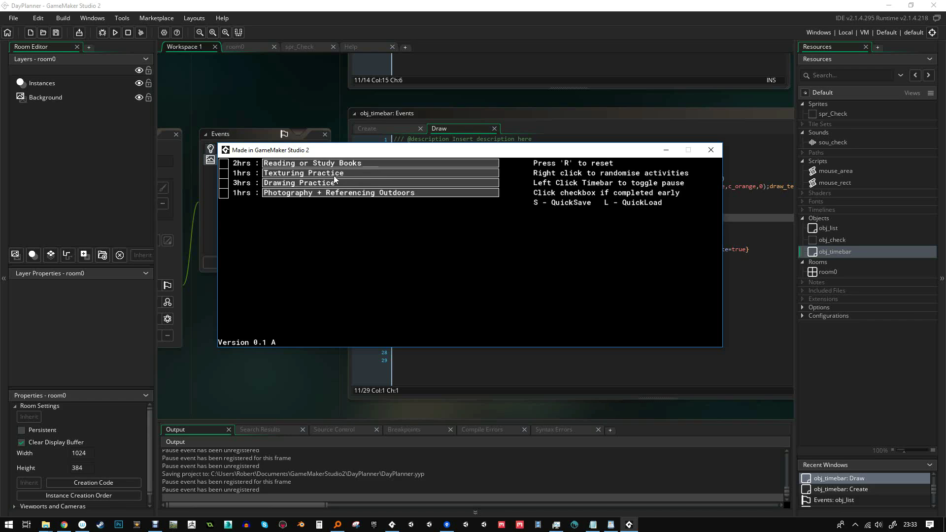
right_click(372, 176)
right_click(380, 185)
right_click(387, 188)
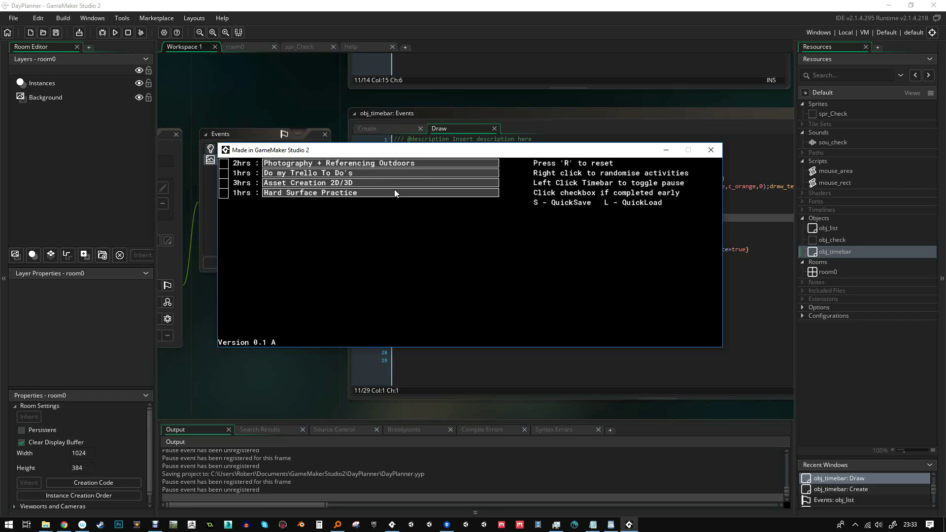
right_click(396, 190)
right_click(398, 191)
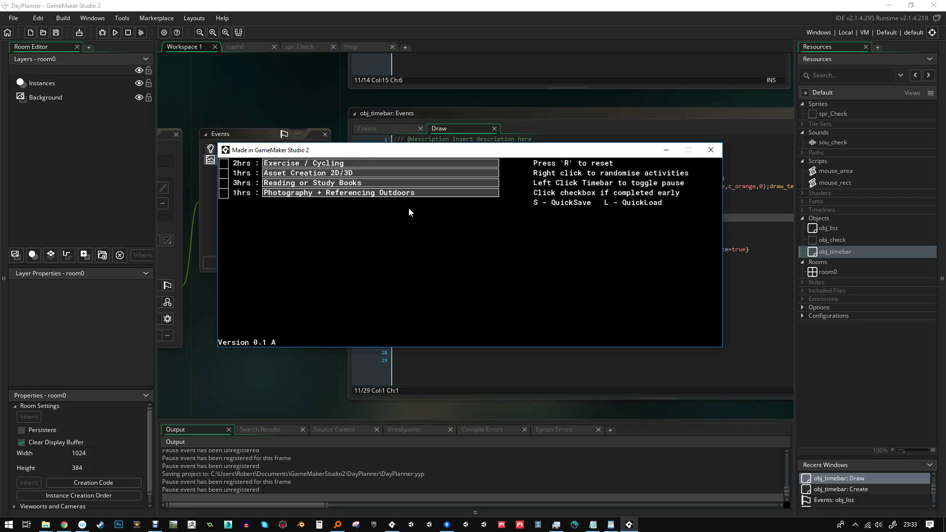
- Reset the game, allocate 7 hours for six timebars, and reshuffle their activities once
key(r)
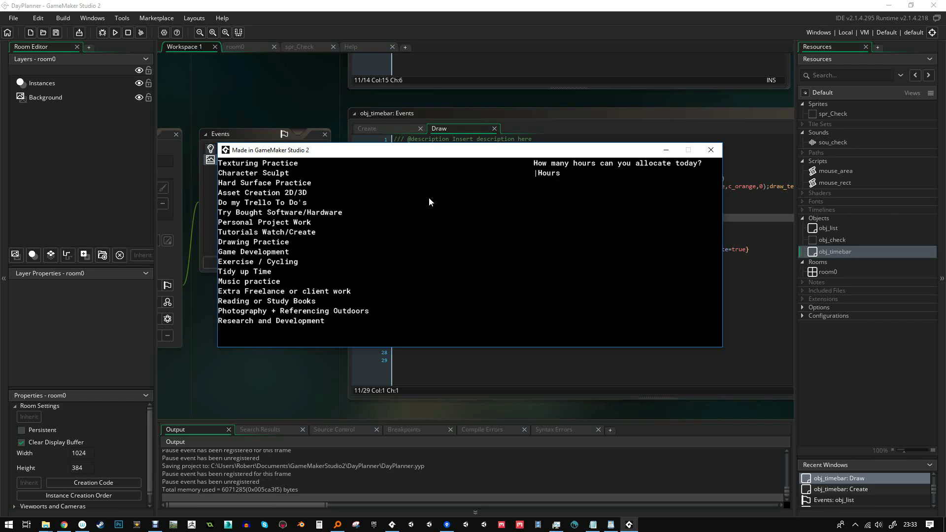
text(7)
key(Return)
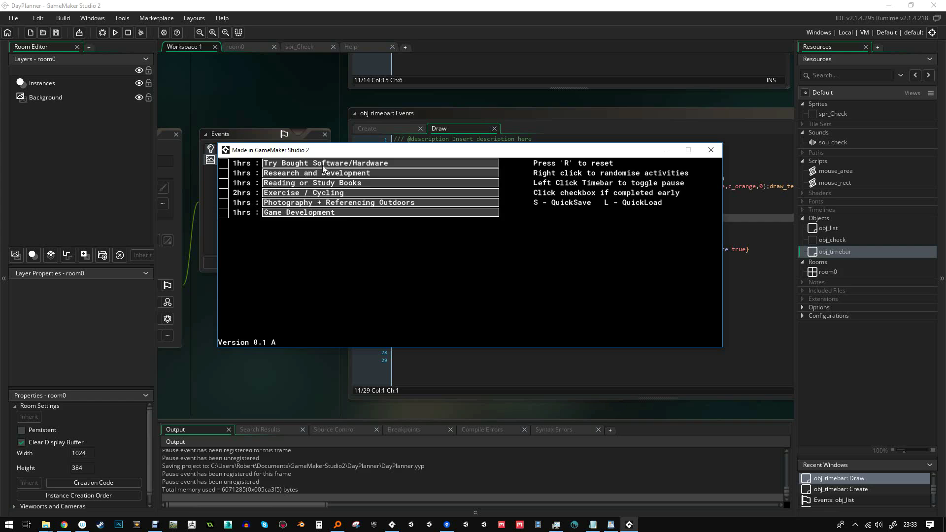
right_click(363, 195)
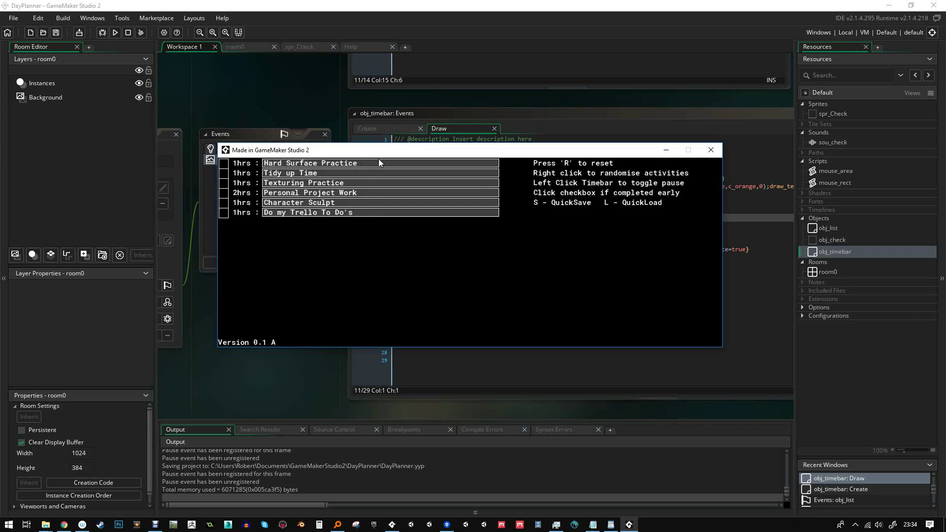
- Start, pause and resume the Personal Project Work timebar, then move the game window lower-left
click(380, 192)
click(379, 194)
click(474, 194)
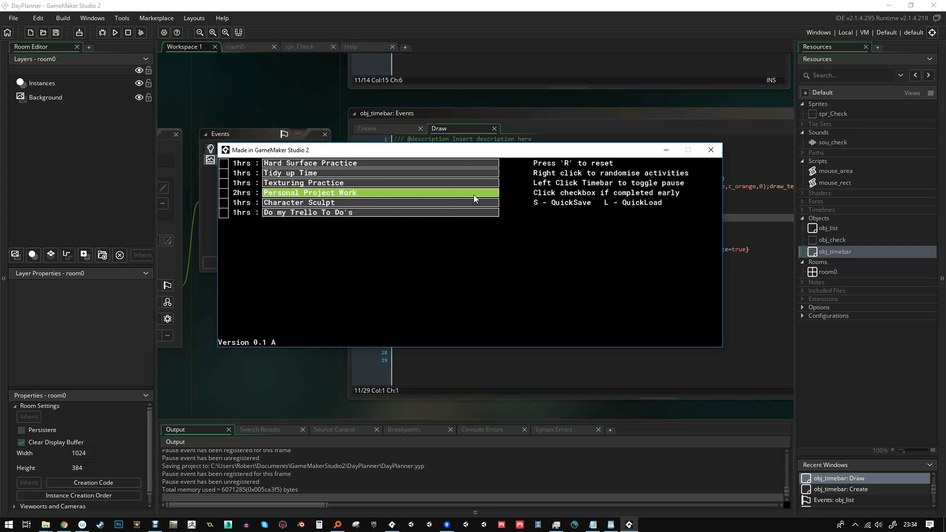
drag(551, 157, 530, 264)
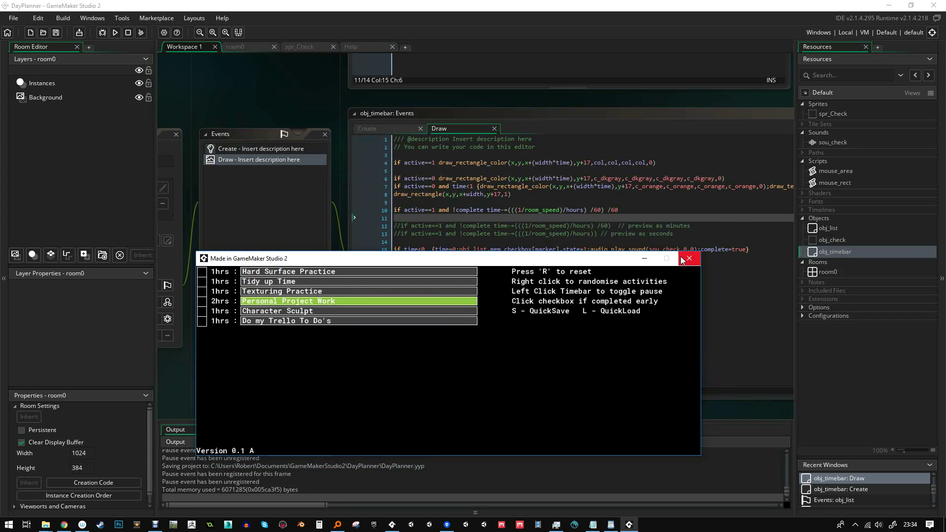
- Close the game, uncomment line 12 and comment out line 10 in obj_timebar Draw, then save and rerun
click(689, 258)
click(395, 225)
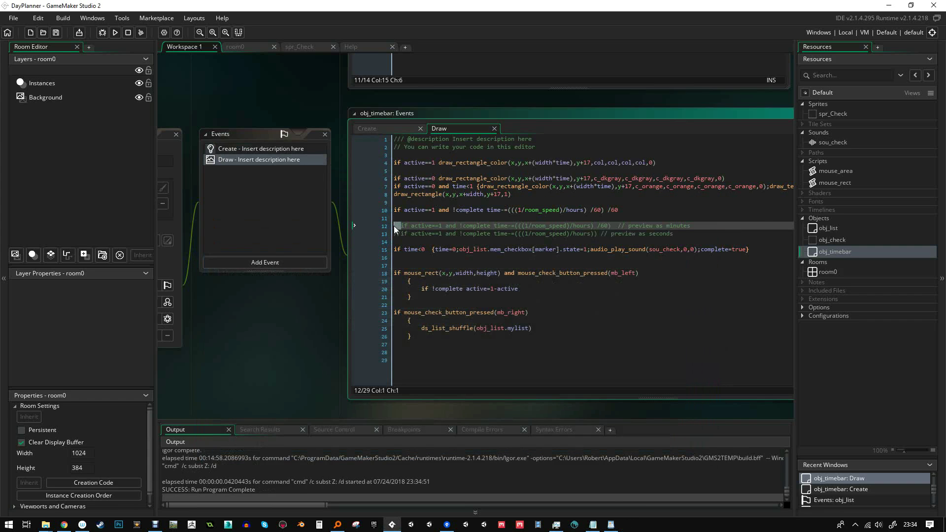
key(Delete)
key(Delete)
click(394, 210)
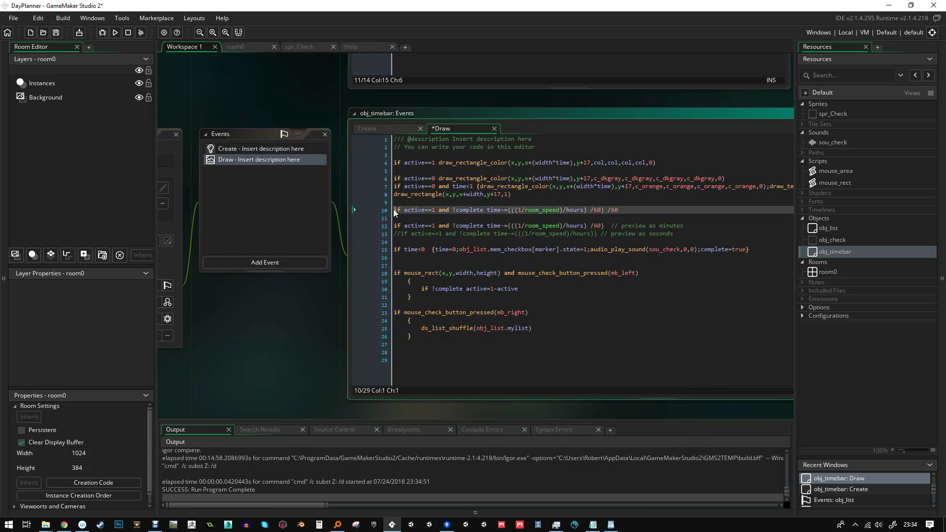
text(//)
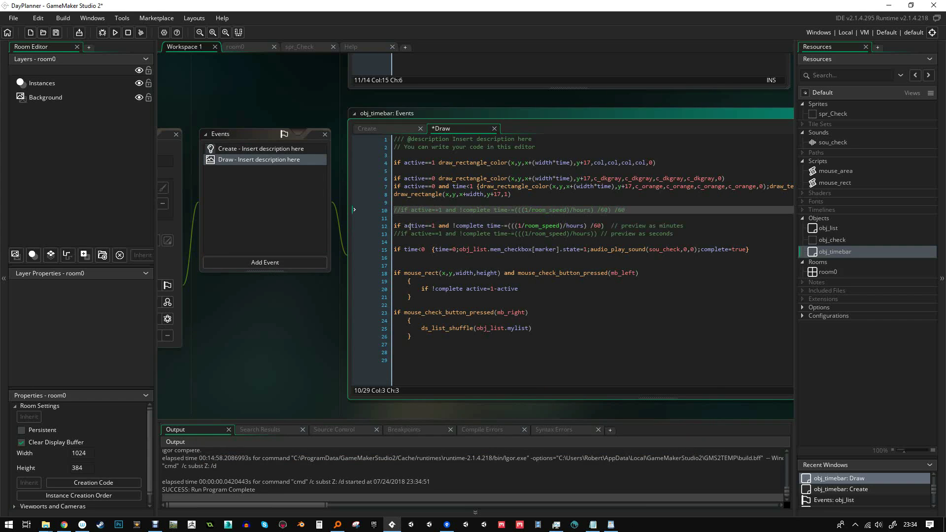
key(ctrl+s)
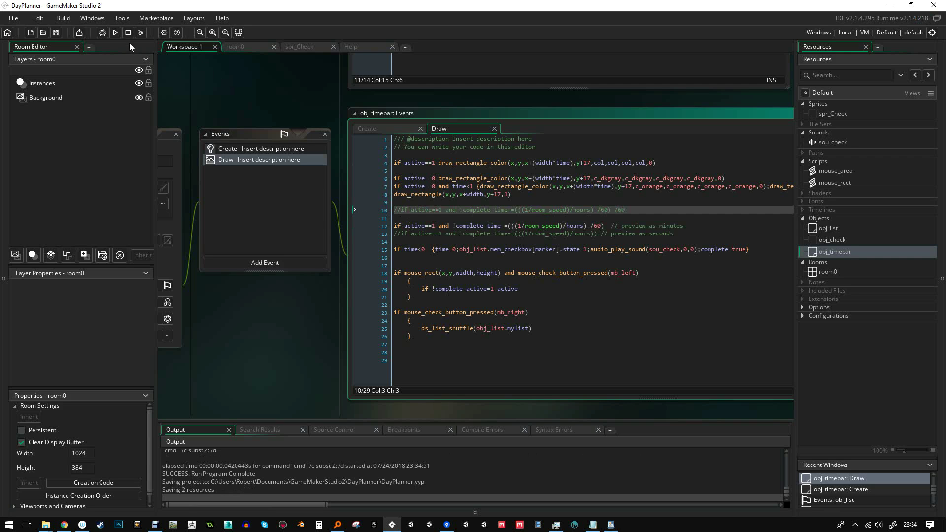
click(115, 33)
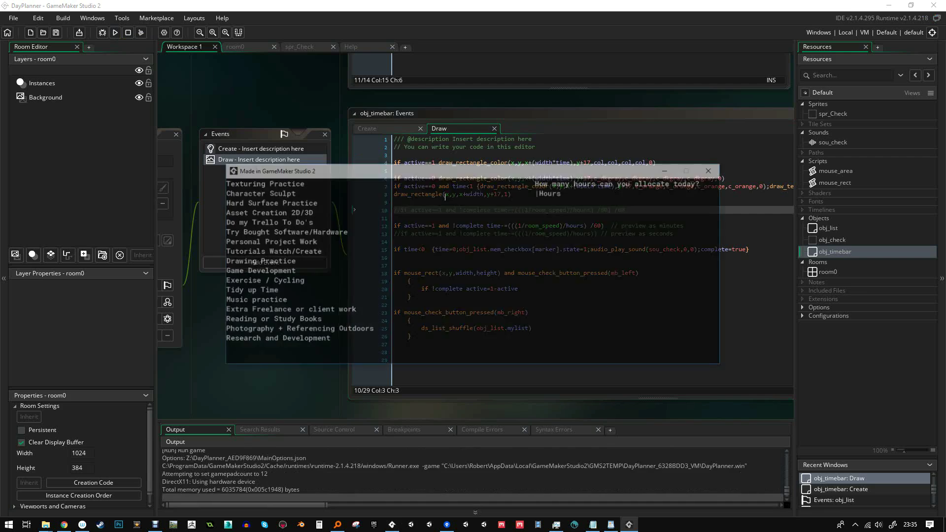
- Allocate 7 hours and start the Tutorials Watch/Create timebar
text(7)
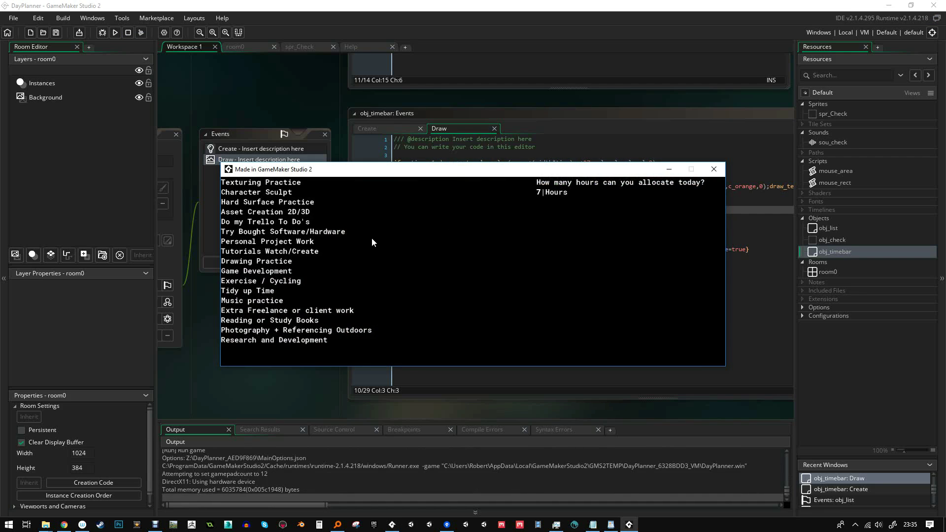
key(Return)
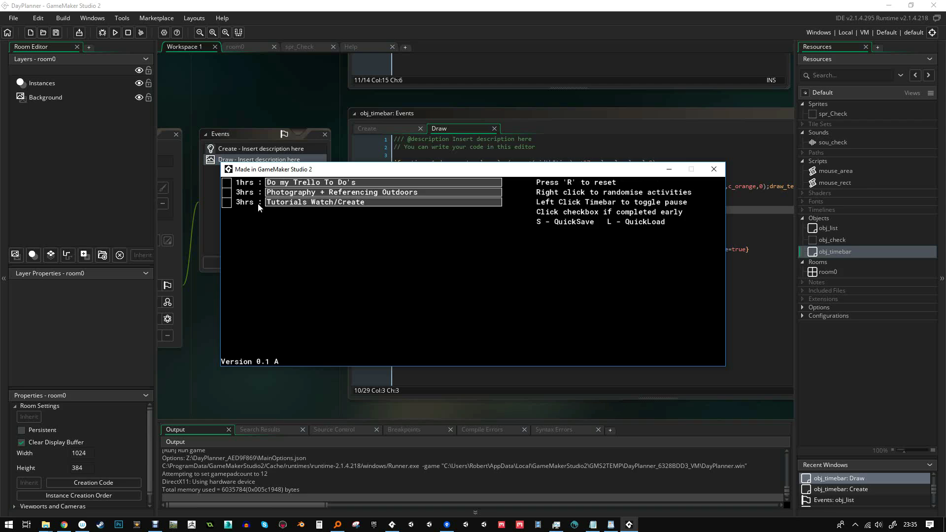
click(354, 203)
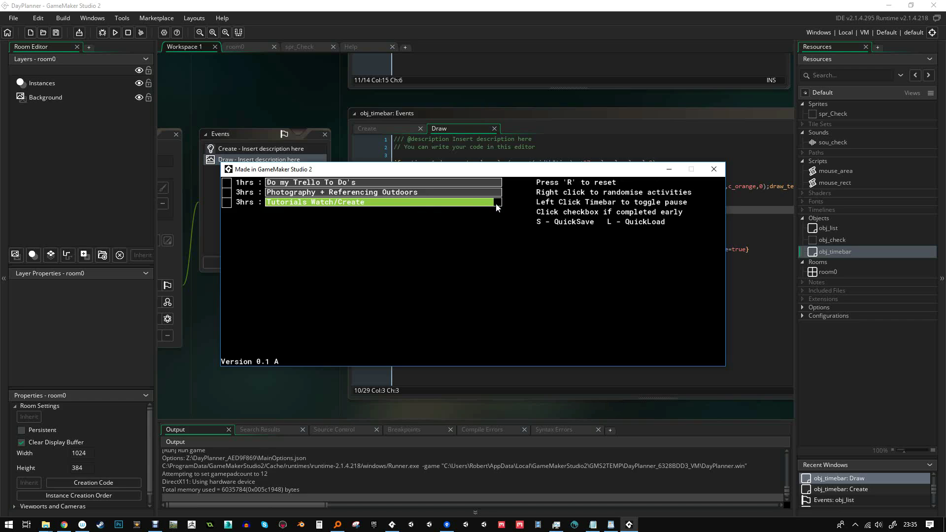
- Tick Tutorials Watch/Create, Photography + Referencing Outdoors and Do my Trello To Do's as completed
click(229, 204)
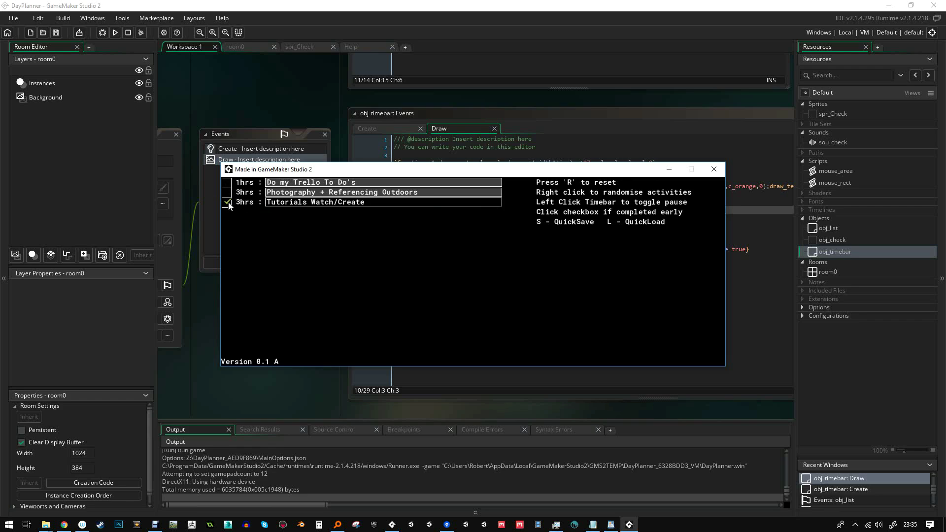
click(227, 192)
click(227, 183)
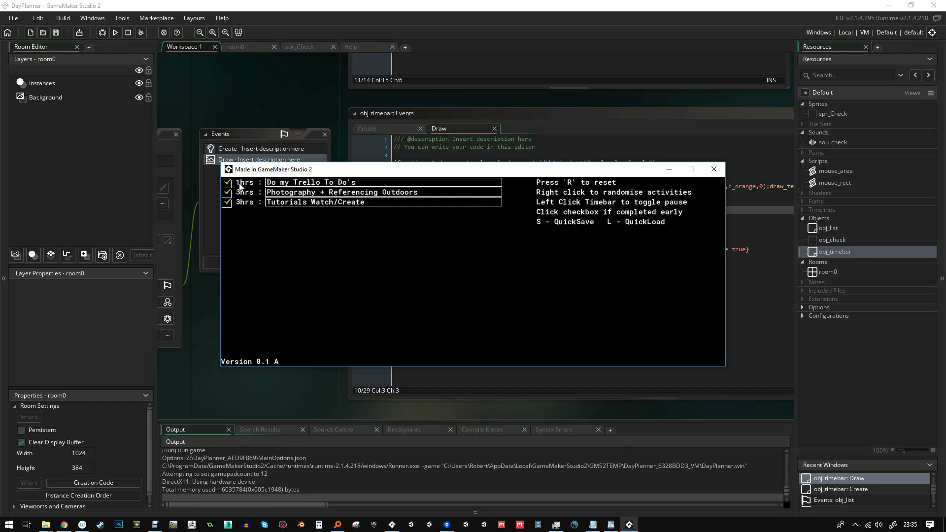
- Reset the game and allocate 1 hour for a new schedule
key(r)
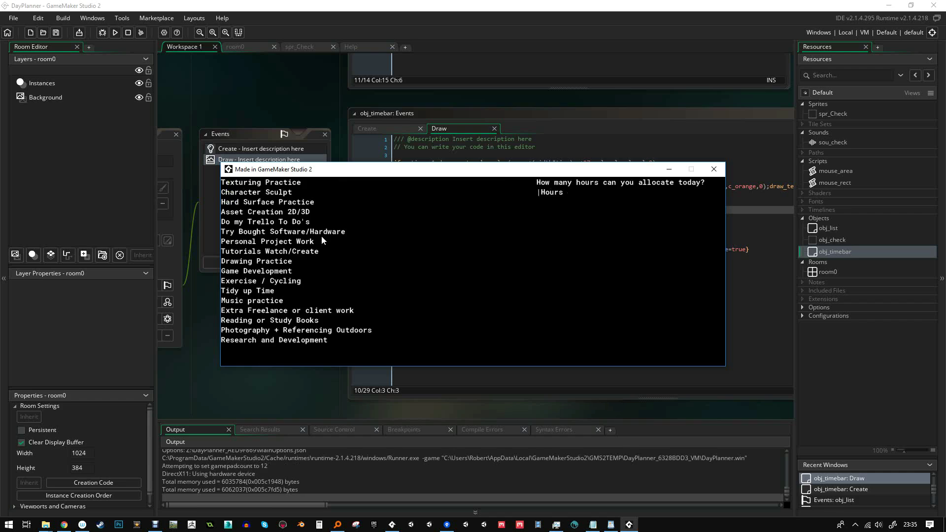
text(1)
key(Return)
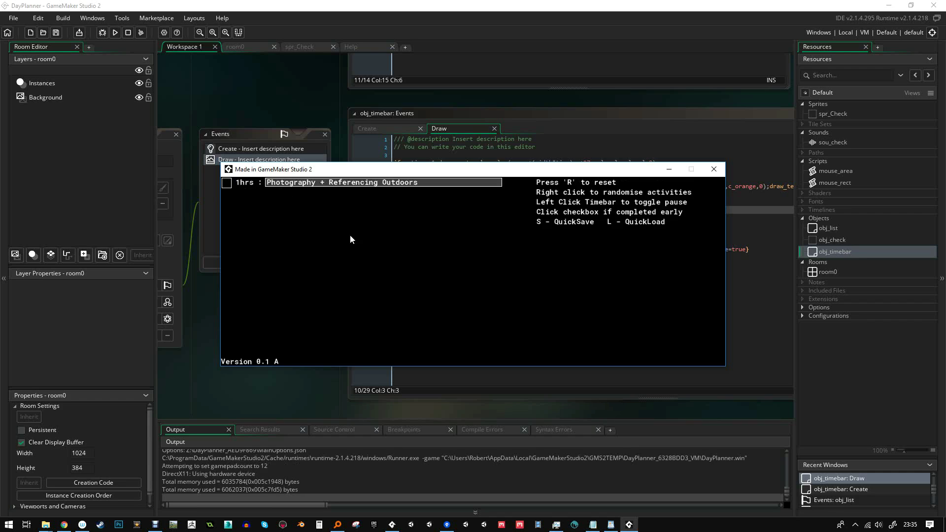
- Start the Photography + Referencing Outdoors timebar, pause it, resume it, then pause it again
click(297, 186)
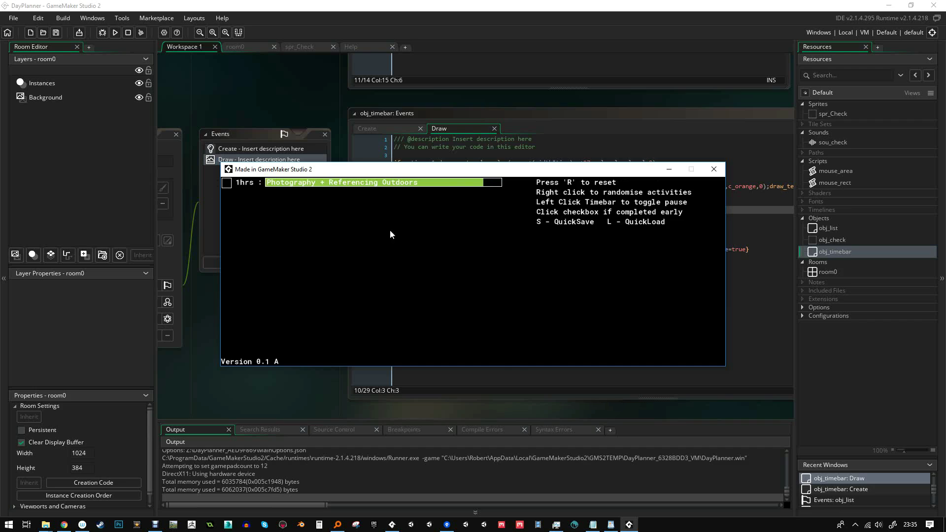
click(386, 185)
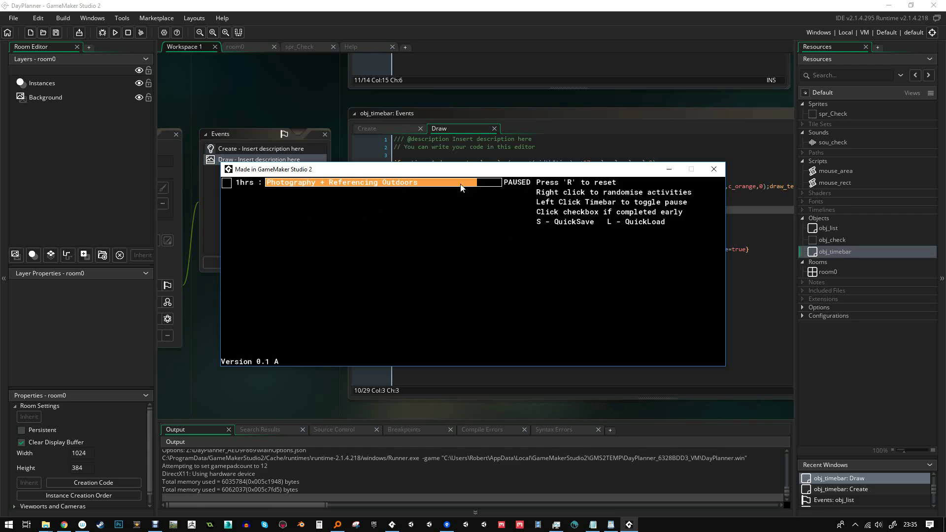
click(404, 184)
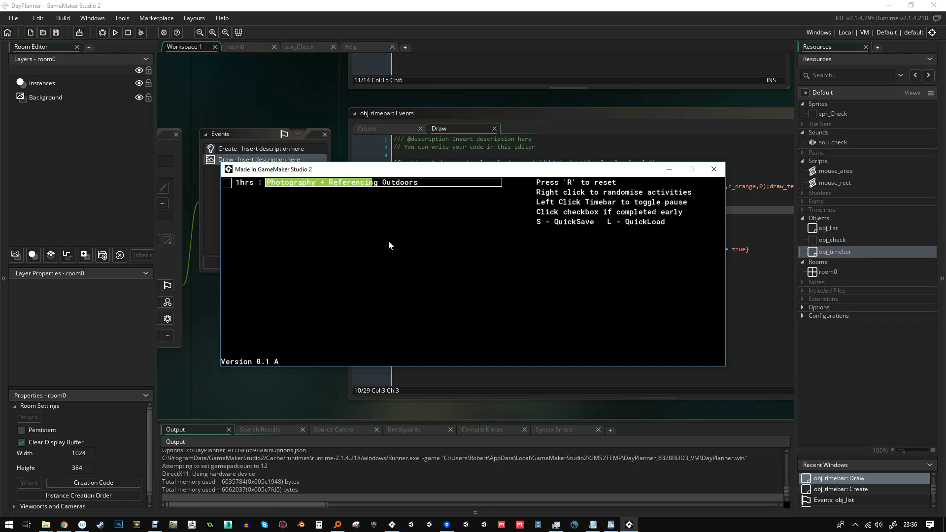
click(365, 184)
- Reset the game and plan a 5-hour day
key(r)
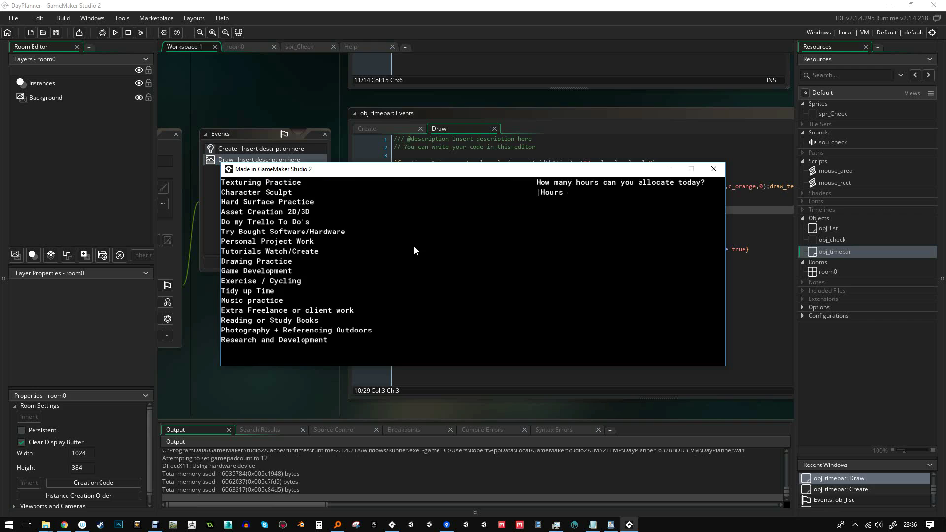
text(5)
key(Return)
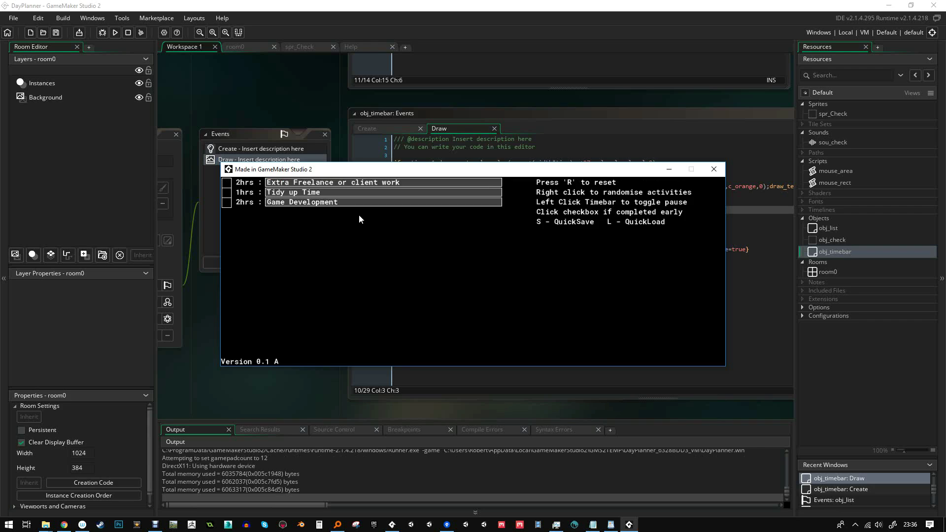
- Pause and resume several timebars, randomise the plan, then reset to the hours question
click(384, 193)
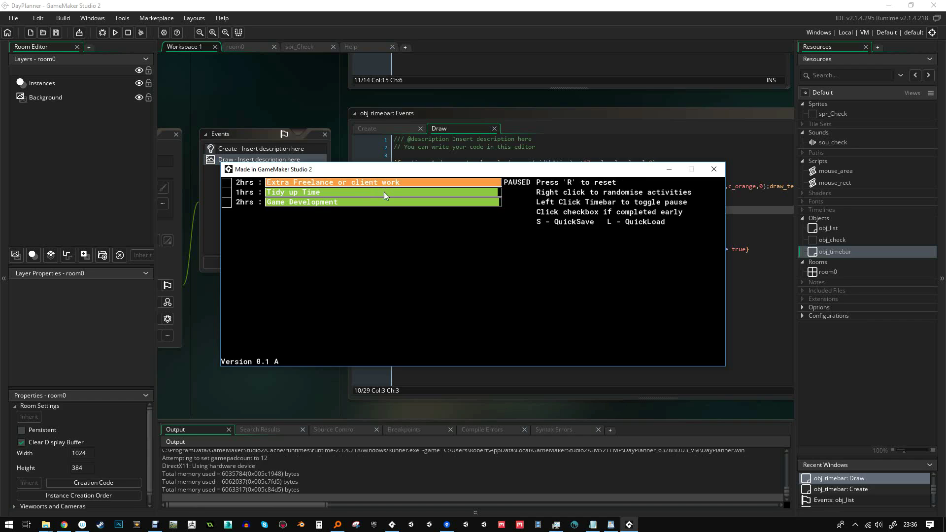
click(383, 193)
click(387, 202)
click(389, 202)
click(390, 195)
right_click(464, 247)
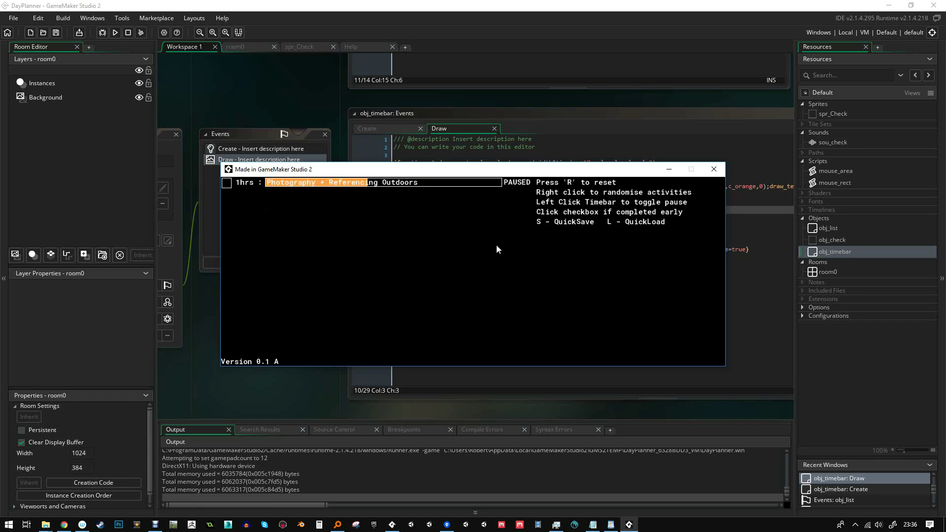
key(r)
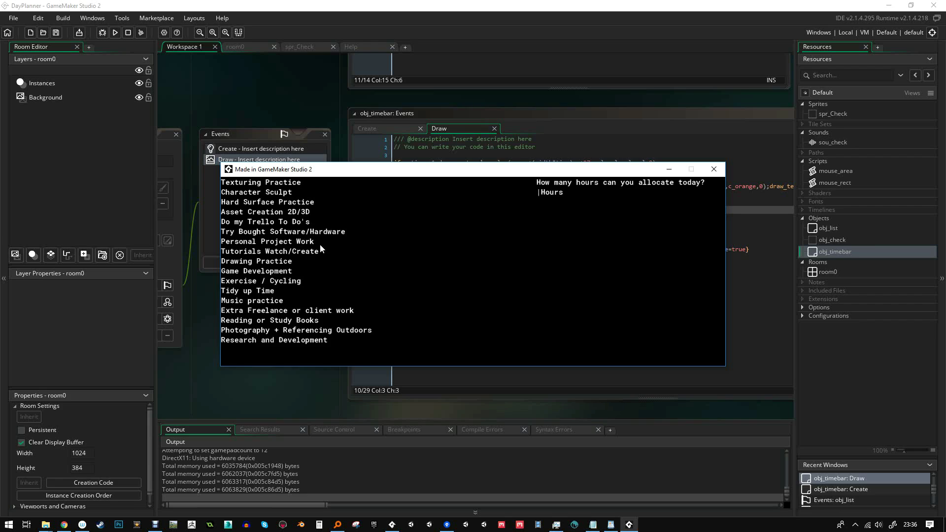
- Plan a 4-hour day, reroll its two activities five times, then reset
text(4)
key(Return)
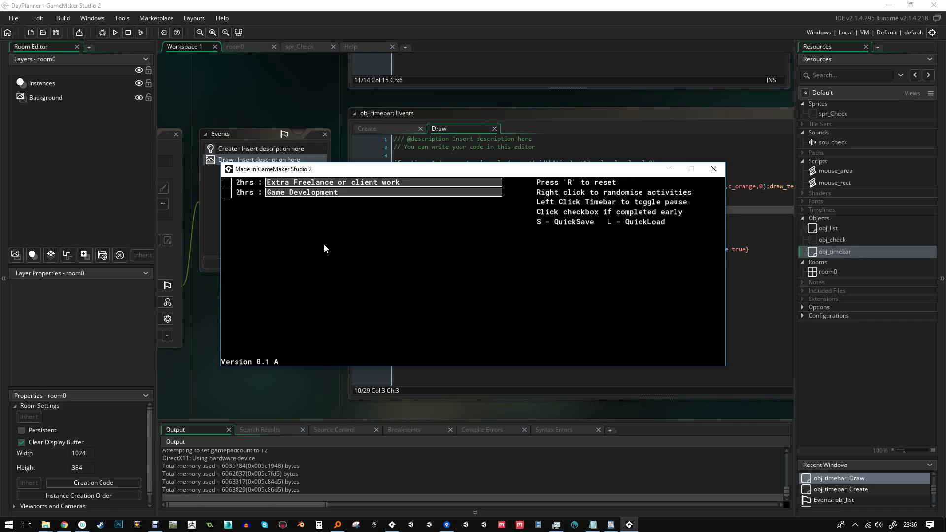
right_click(347, 204)
right_click(382, 202)
right_click(382, 200)
right_click(335, 195)
right_click(271, 193)
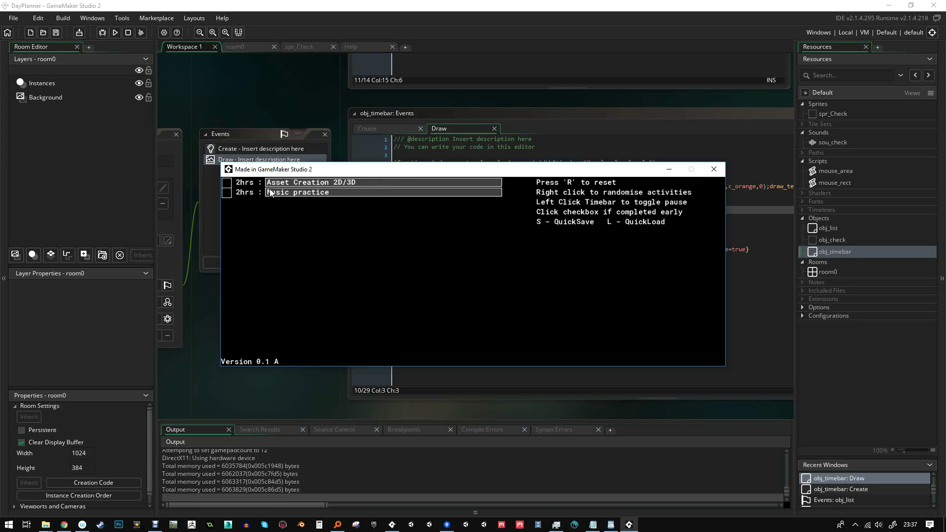
key(r)
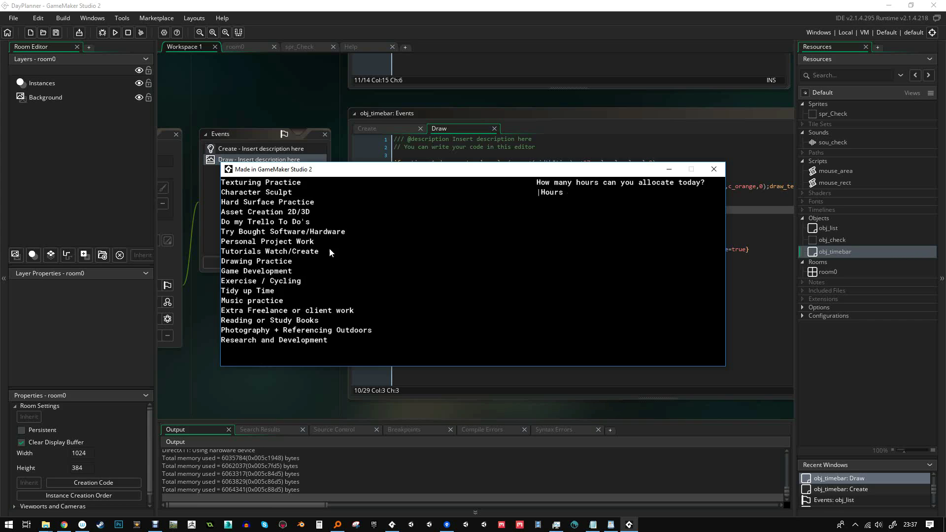
- Generate further plans for 4, 4, 3 and 6 hours, resetting between each
text(4)
key(Return)
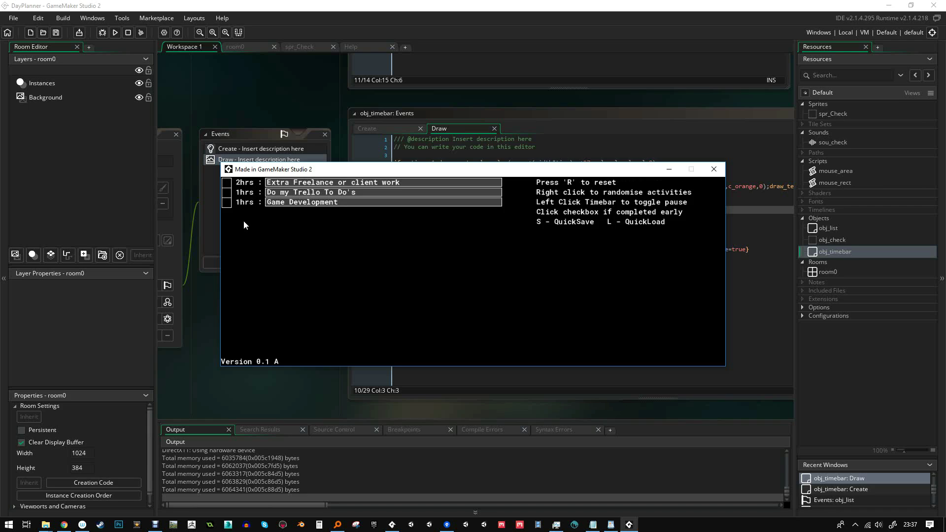
text(r)
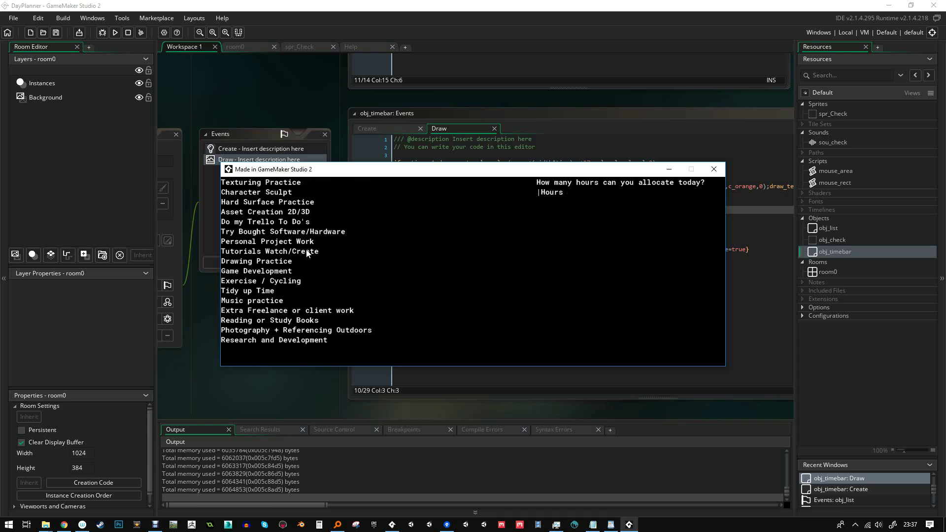
text(4)
key(Return)
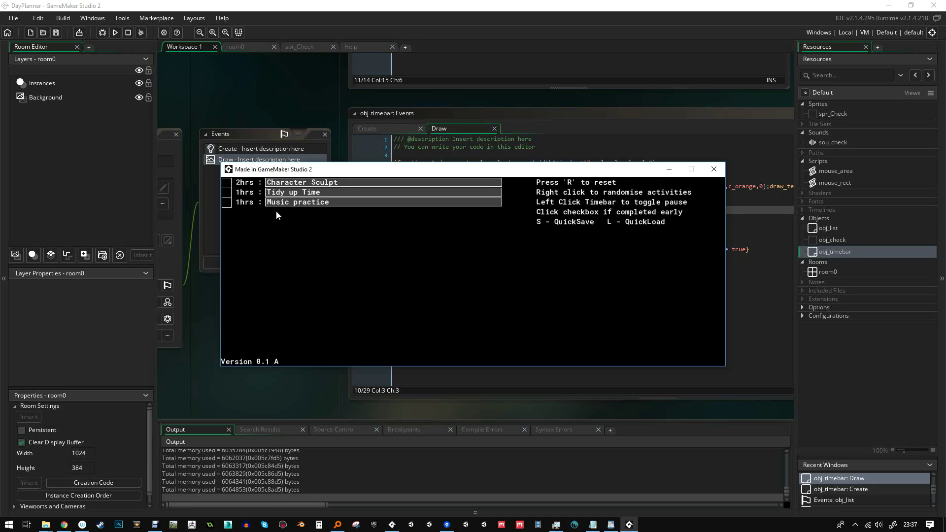
text(r)
text(3)
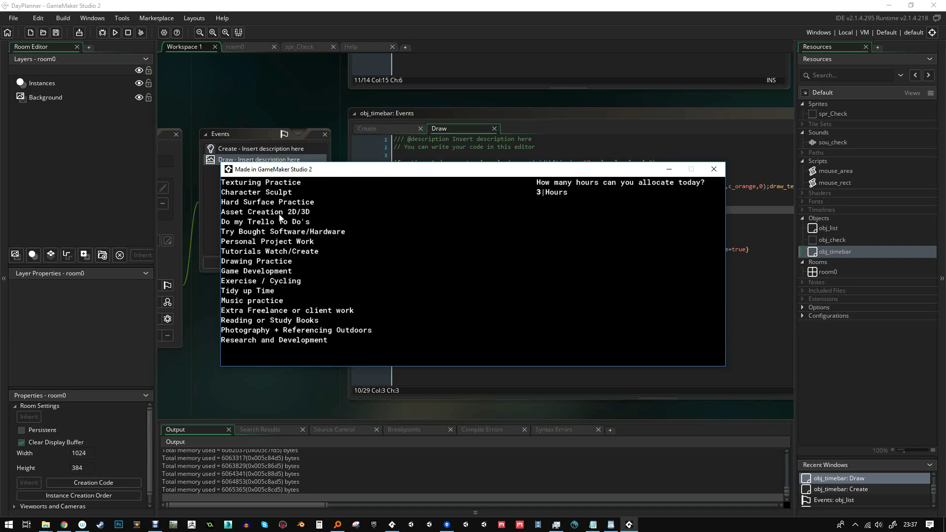
key(Return)
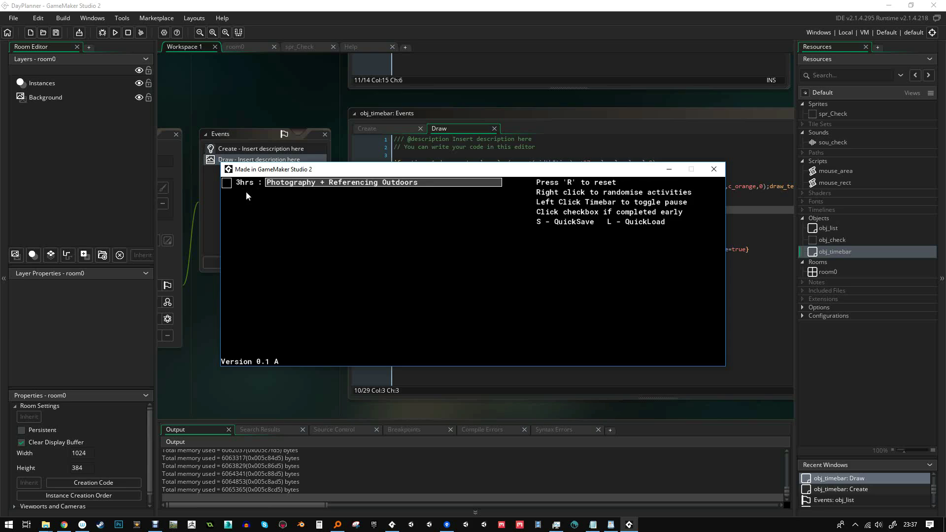
key(r)
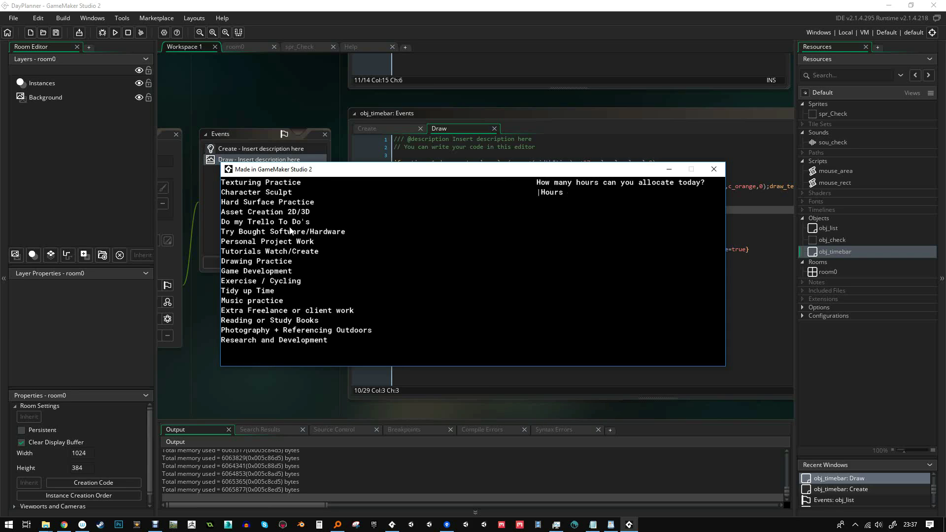
text(6)
key(Return)
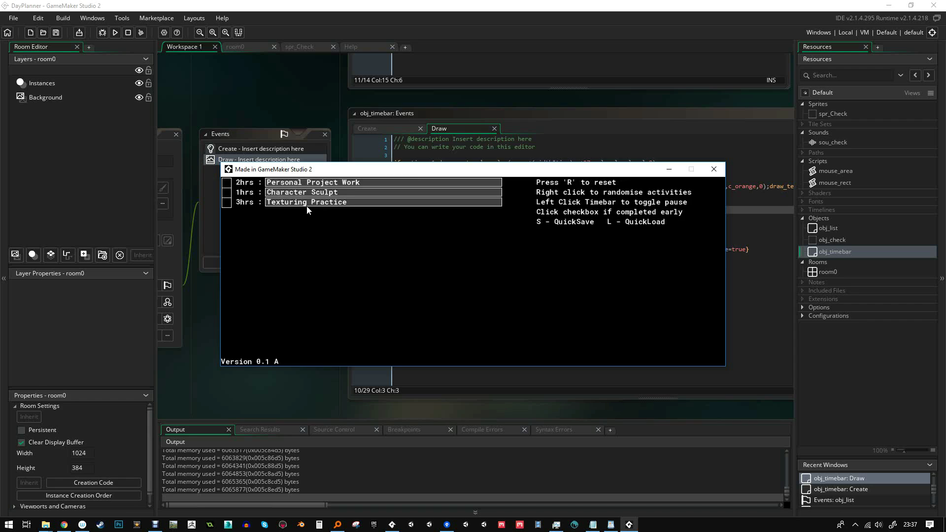
- Reset the game and plan a 15-hour day
key(r)
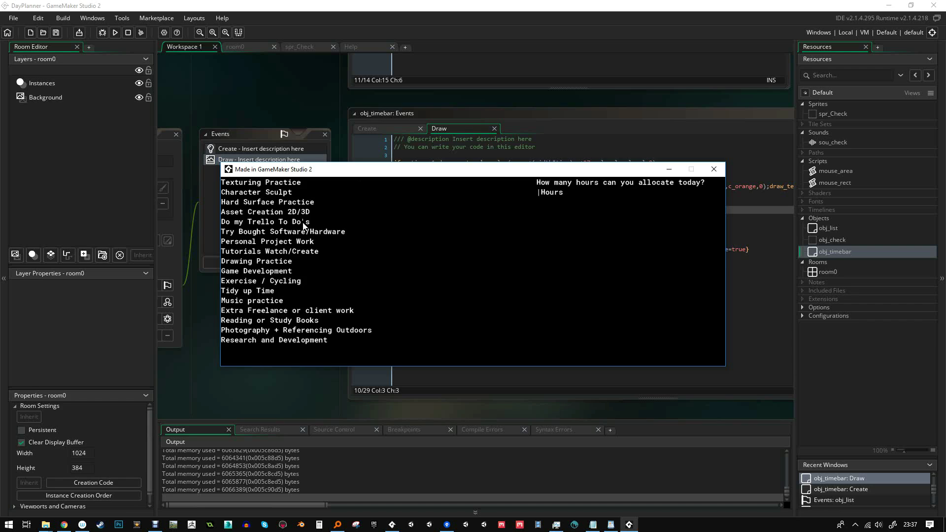
text(15)
key(Return)
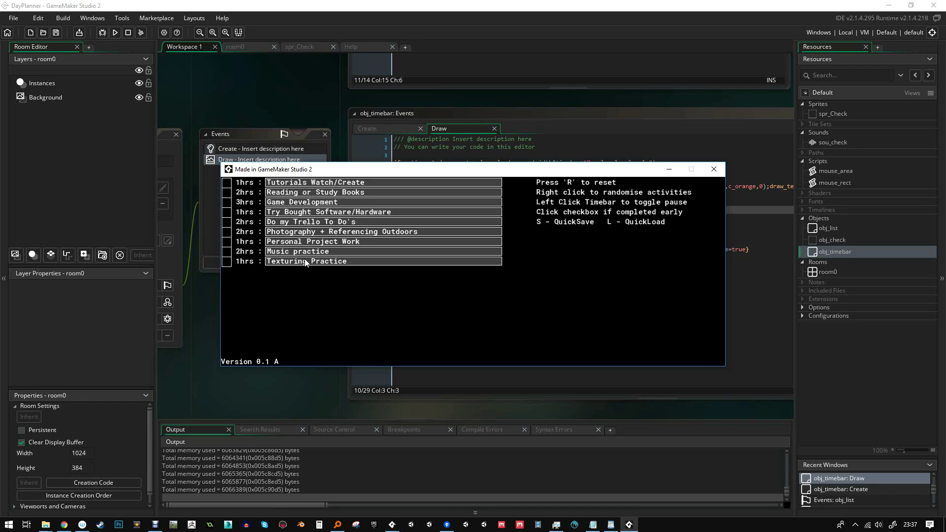
- Tick Music practice, Photography + Referencing Outdoors and Game Development as completed
click(228, 252)
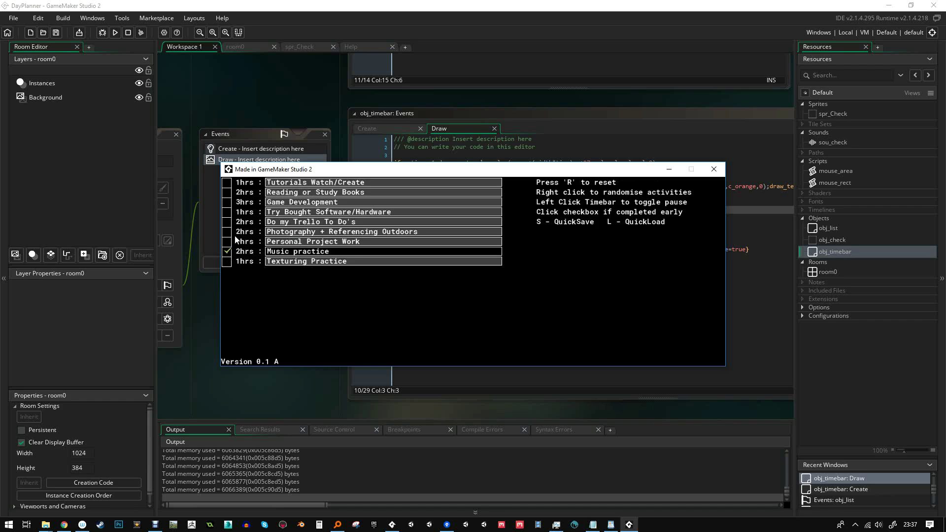
click(228, 231)
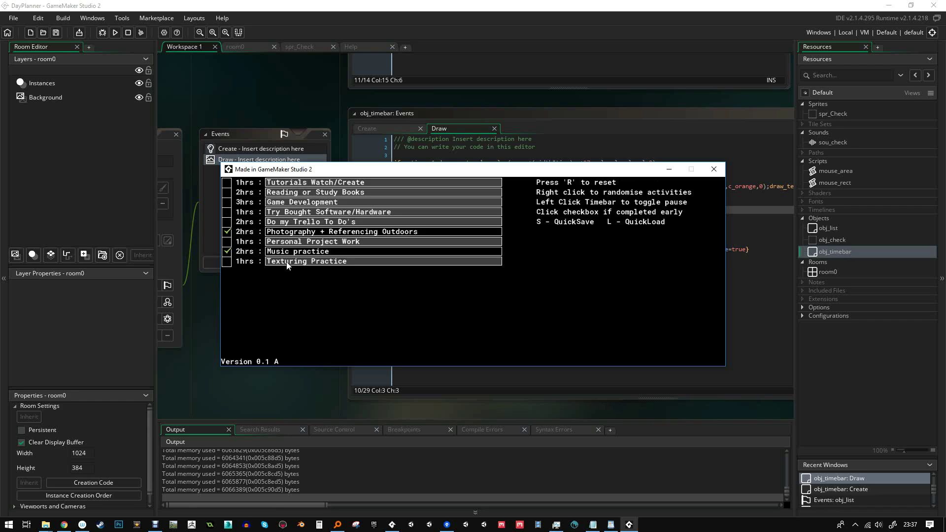
click(228, 203)
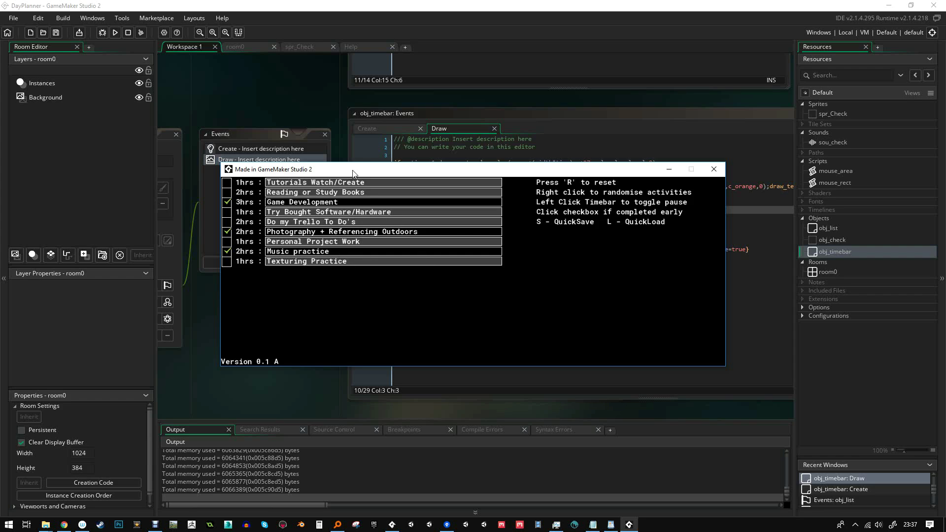
- Nudge the game window a little down and right to expose more code
mouse_move(363, 169)
mouse_down()
mouse_move(383, 200)
mouse_move(503, 302)
mouse_move(368, 184)
mouse_up()
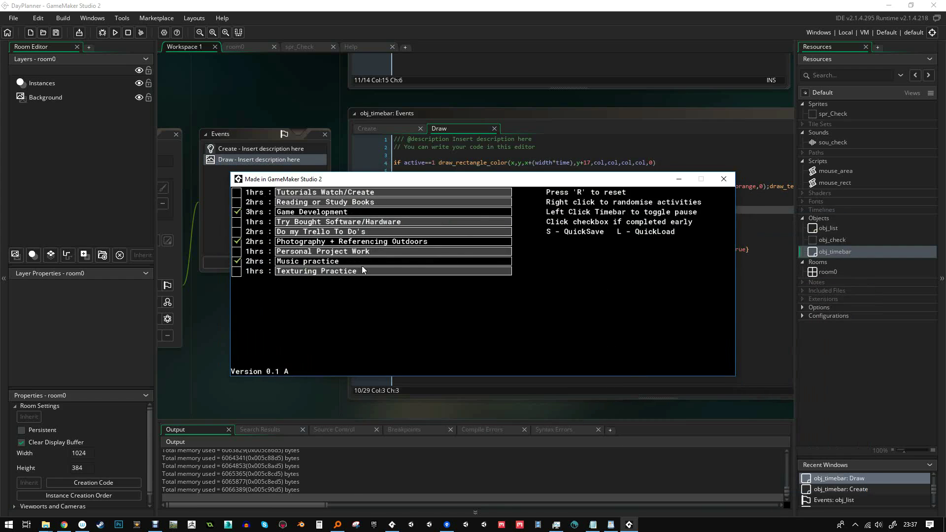